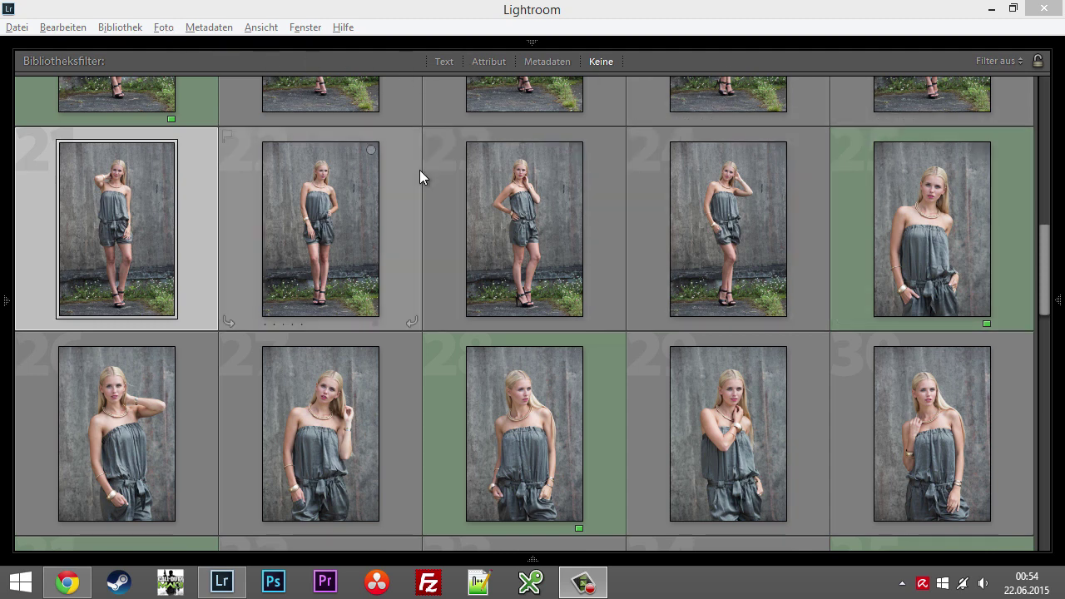
Browse the photo commands, then give photo 21 five stars and clear its rating again
{"action": "left_click", "coordinate": [164, 30]}
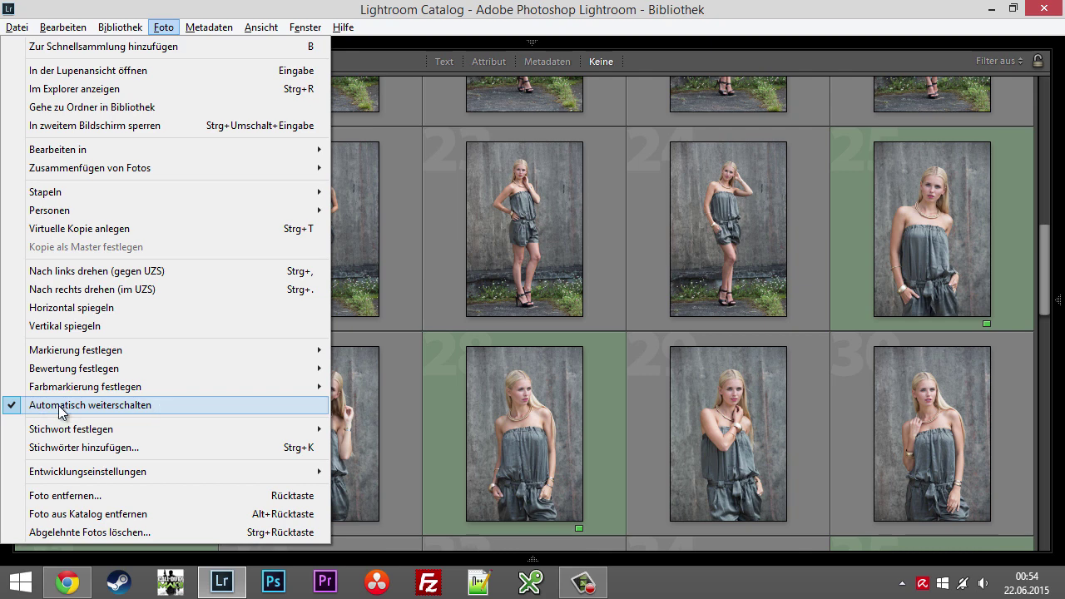
{"action": "left_click", "coordinate": [517, 5]}
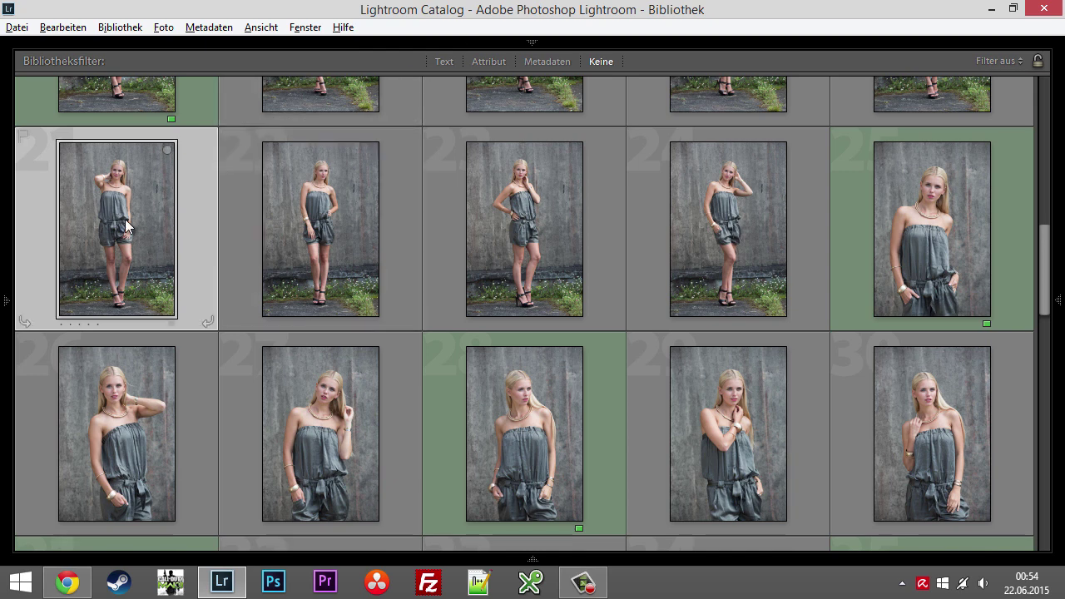
{"action": "mouse_move", "coordinate": [125, 227]}
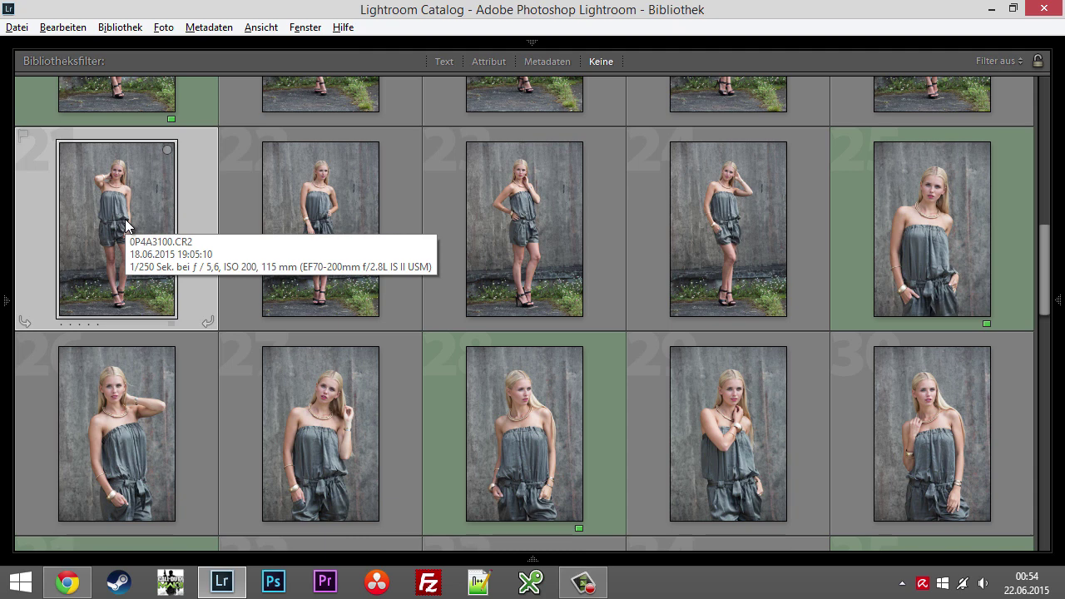
{"action": "key", "text": "5"}
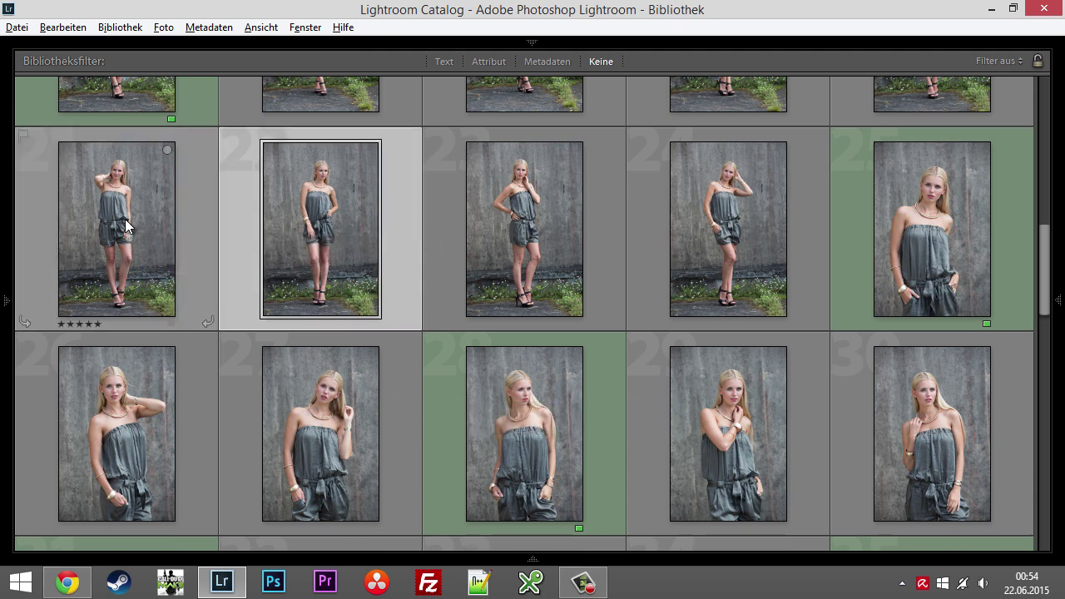
{"action": "left_click", "coordinate": [125, 225]}
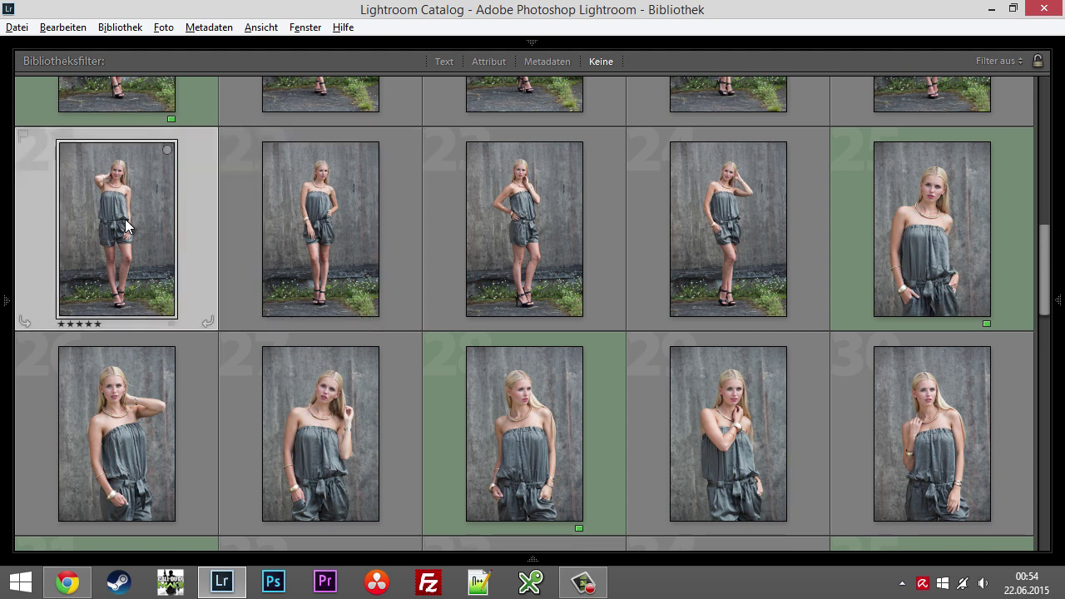
{"action": "key", "text": "0"}
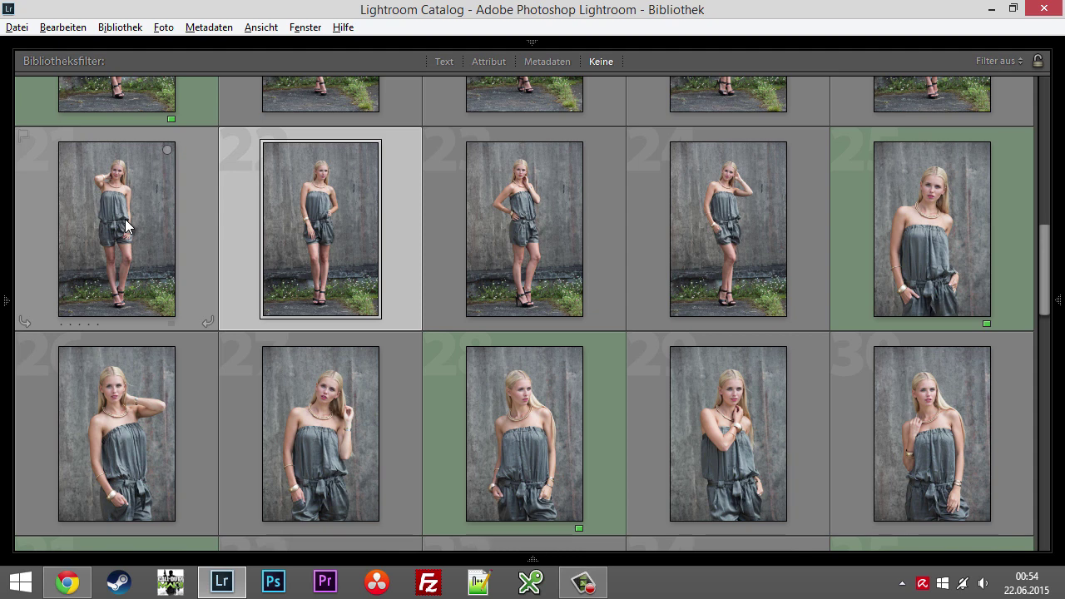
{"action": "left_click", "coordinate": [125, 225]}
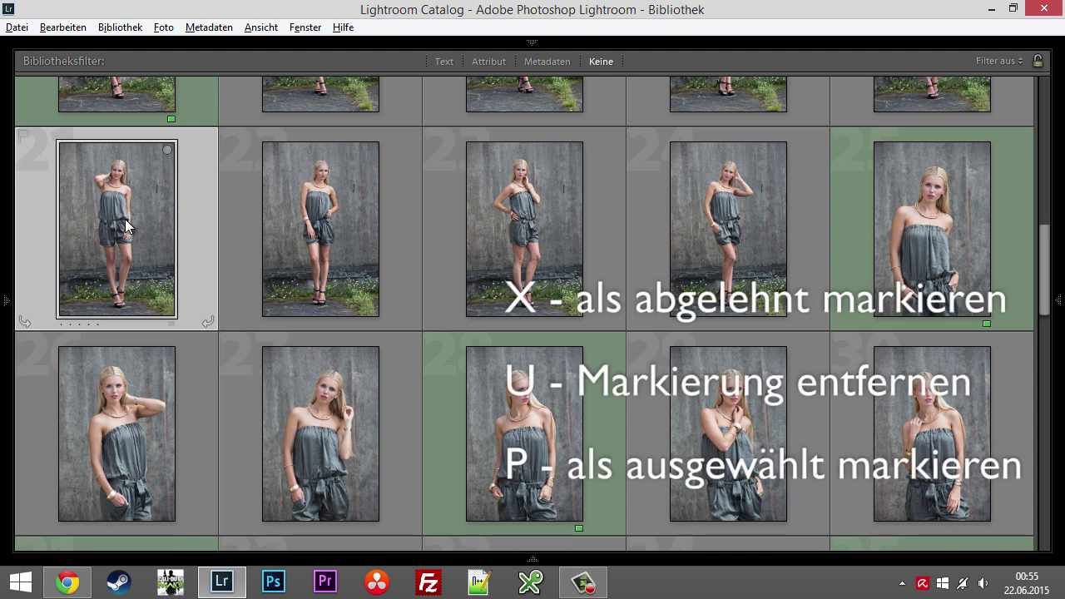
Reject photo 0P4A3100.CR2, unflag it again, and open it full size in Loupe view
{"action": "key", "text": "x"}
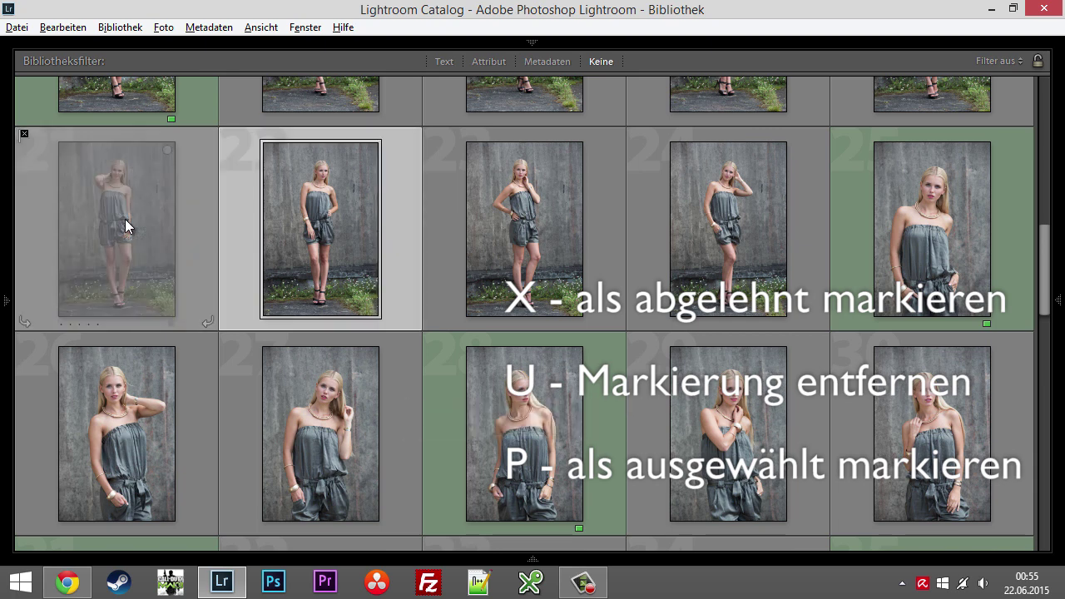
{"action": "left_click", "coordinate": [124, 218]}
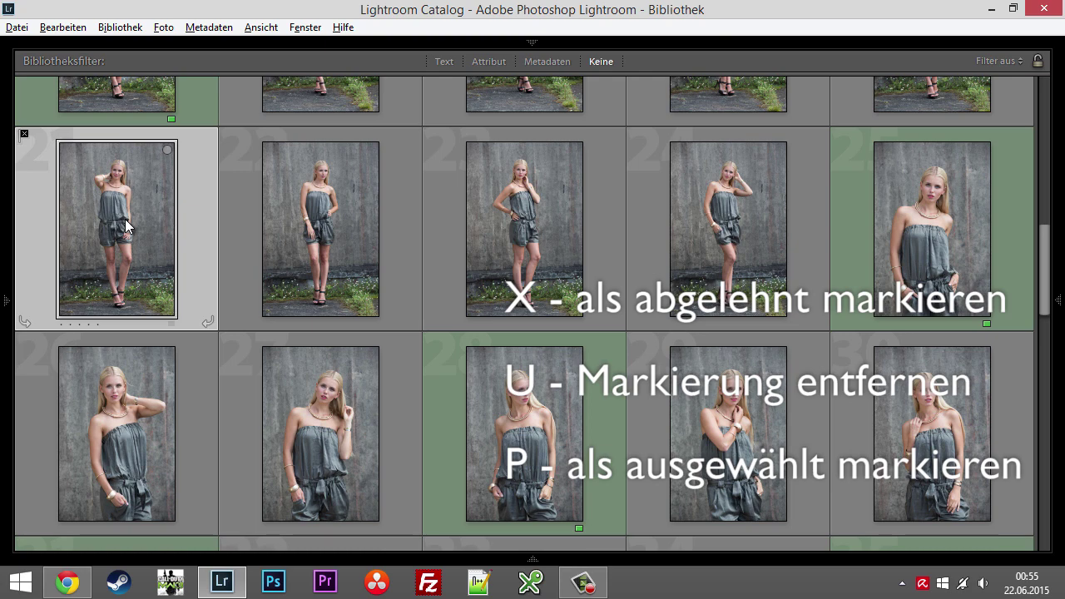
{"action": "key", "text": "u"}
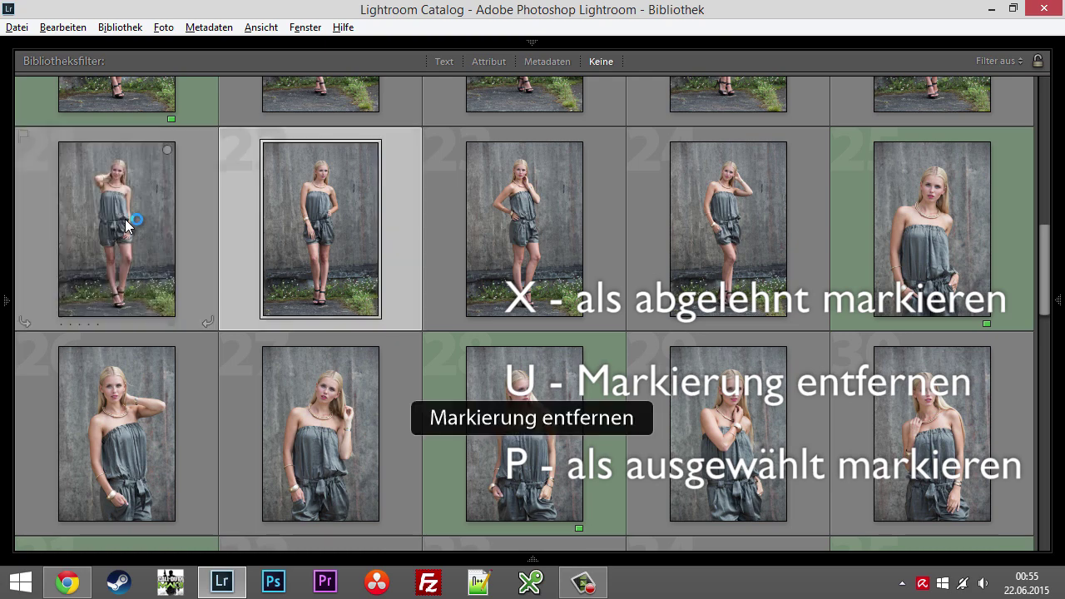
{"action": "left_click", "coordinate": [125, 219]}
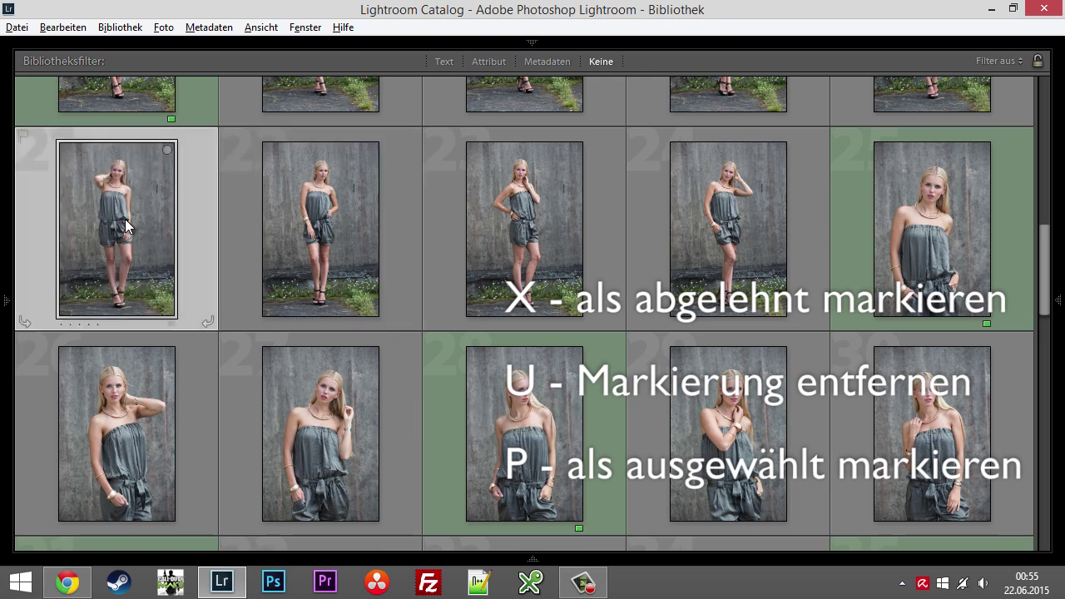
{"action": "double_click", "coordinate": [124, 219]}
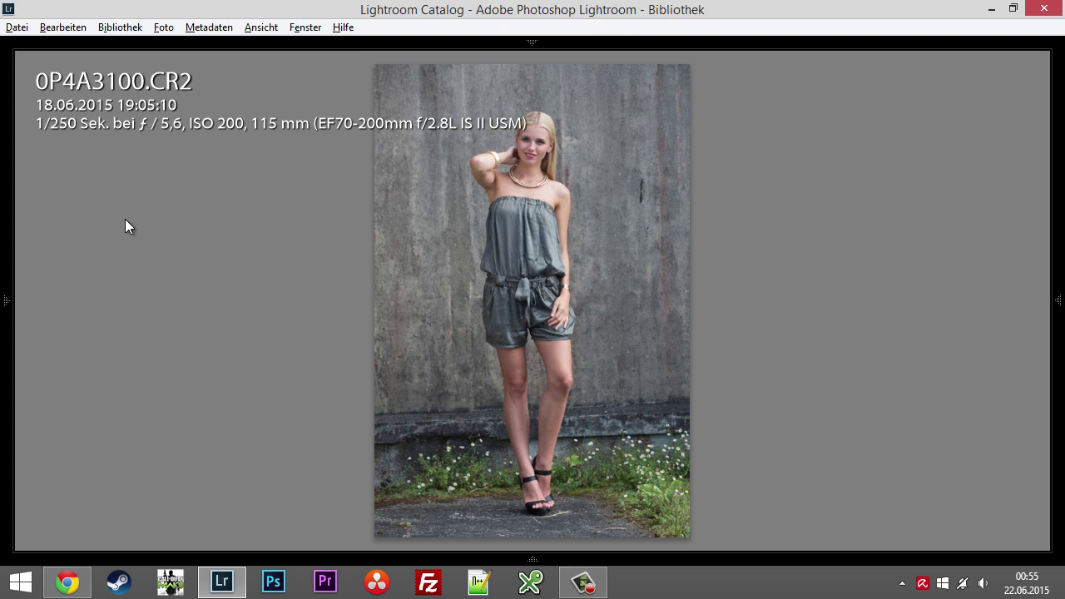
Step through in Loupe, rejecting 0P4A3100, 0P4A3101, 0P4A3104 and 0P4A3105 and skipping to 0P4A3109
{"action": "key", "text": "x"}
{"action": "key", "text": "x"}
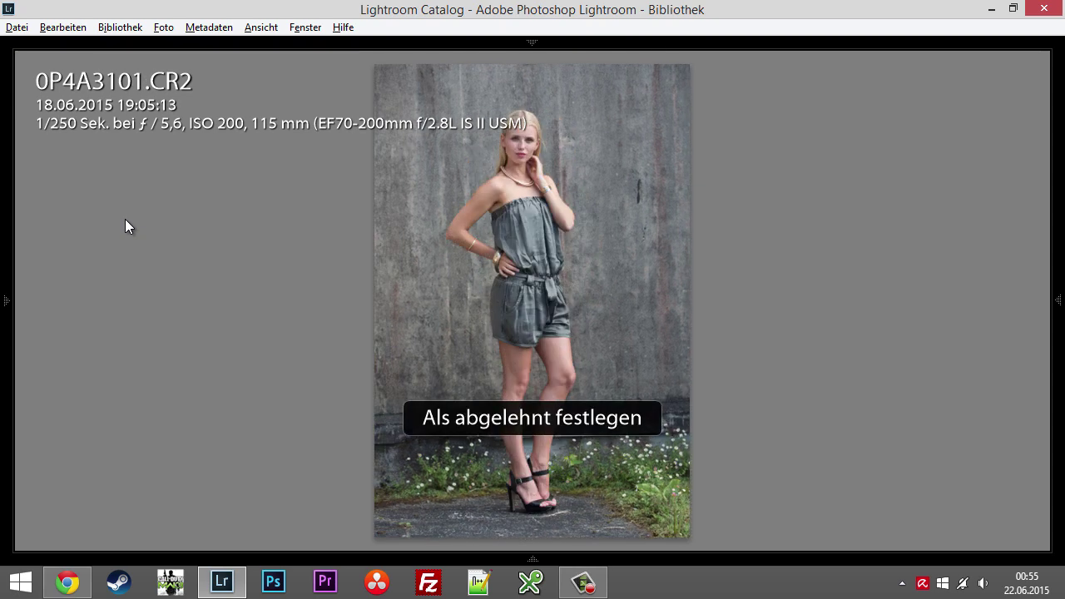
{"action": "key", "text": "Right"}
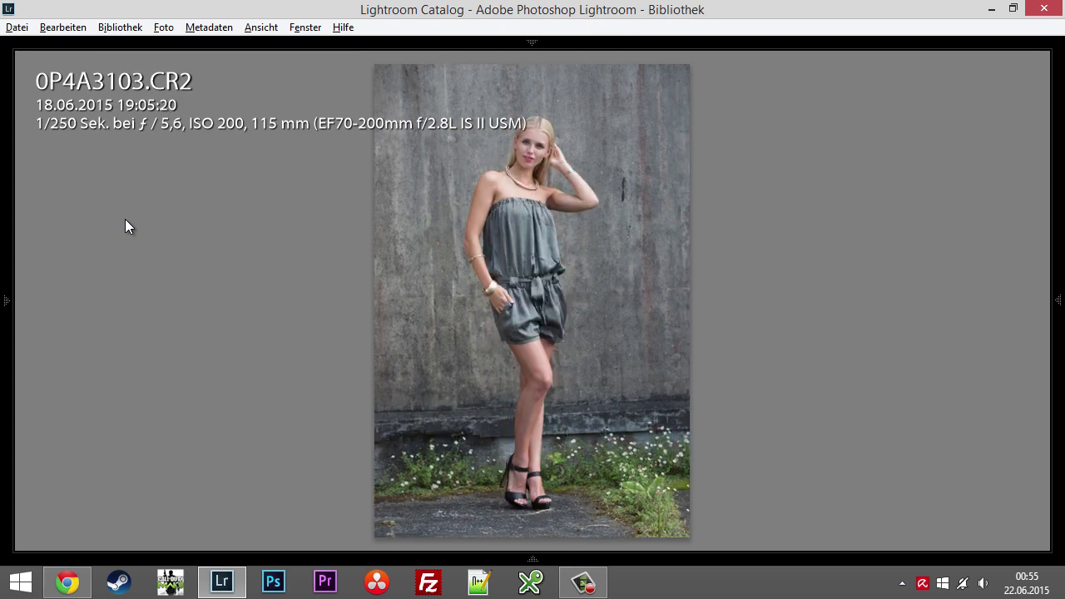
{"action": "key", "text": "Right"}
{"action": "key", "text": "x"}
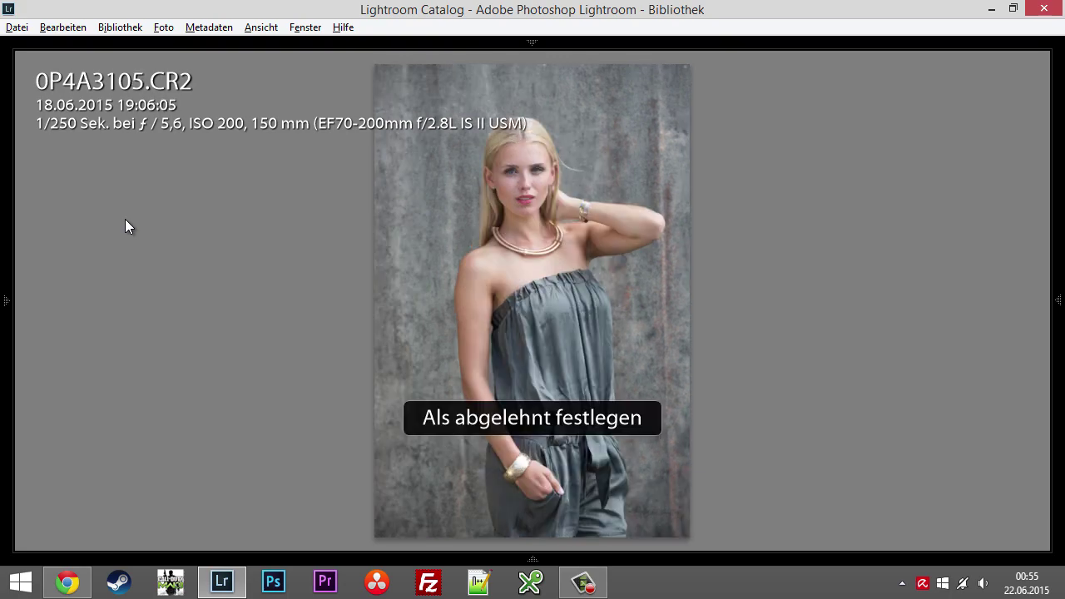
{"action": "key", "text": "x"}
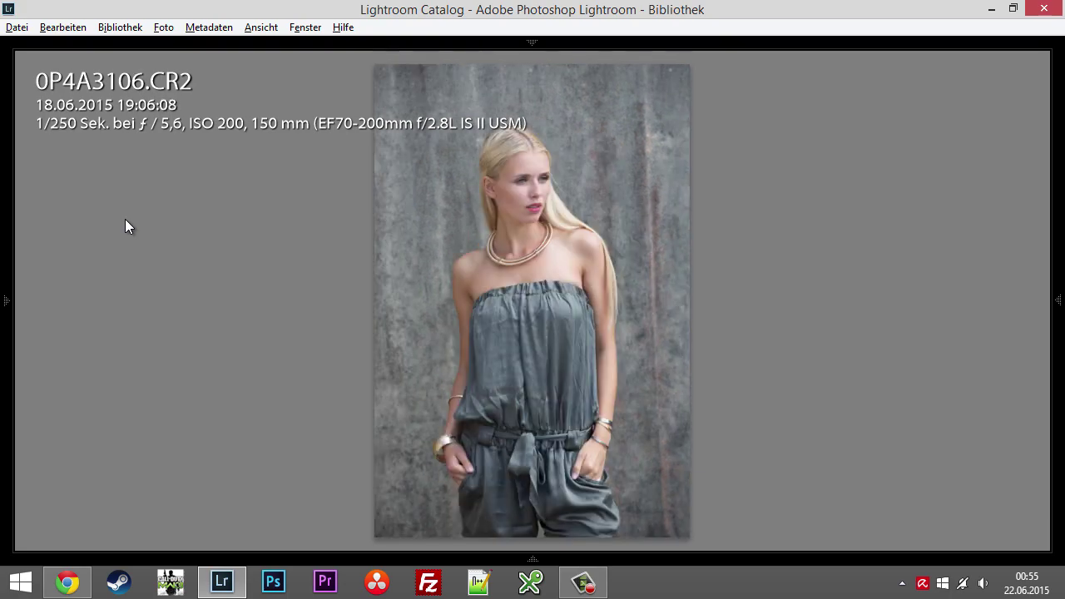
{"action": "key", "text": "Right"}
{"action": "key", "text": "Right"}
{"action": "key", "text": "Right"}
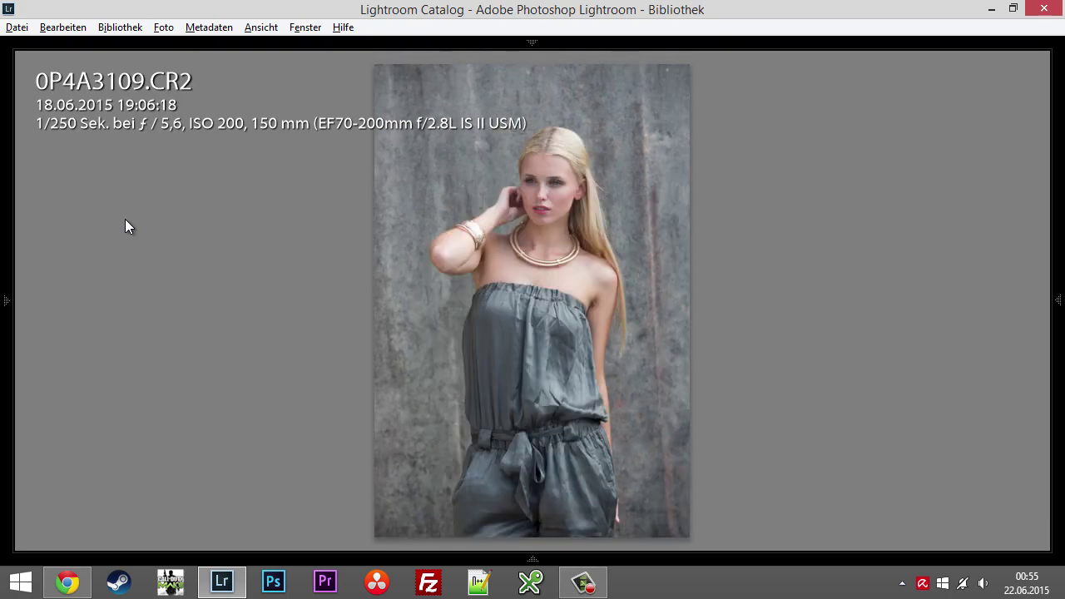
{"action": "key", "text": "Right"}
Return to Grid view, start Foto > Abgelehnte Fotos löschen…, then cancel with Abbrechen
{"action": "key", "text": "g"}
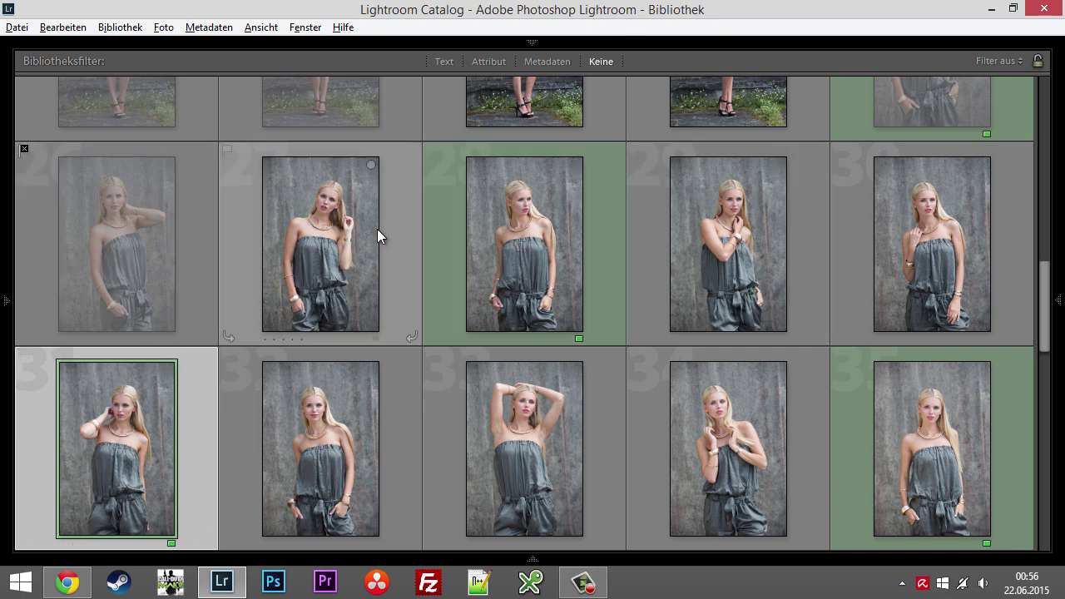
{"action": "scroll", "coordinate": [377, 229], "scroll_direction": "up", "scroll_amount": 2}
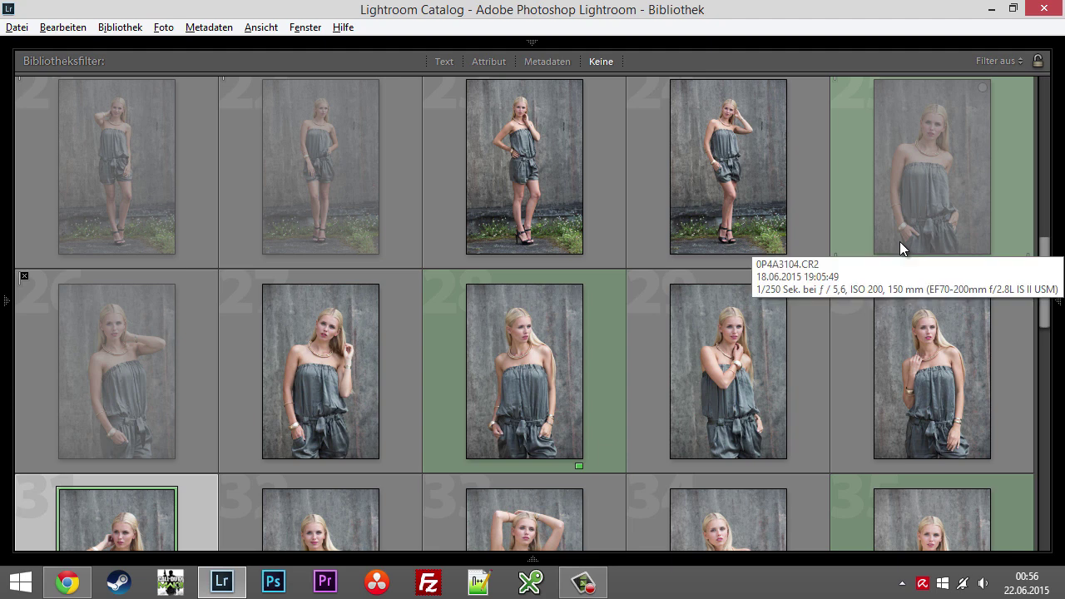
{"action": "left_click", "coordinate": [164, 27]}
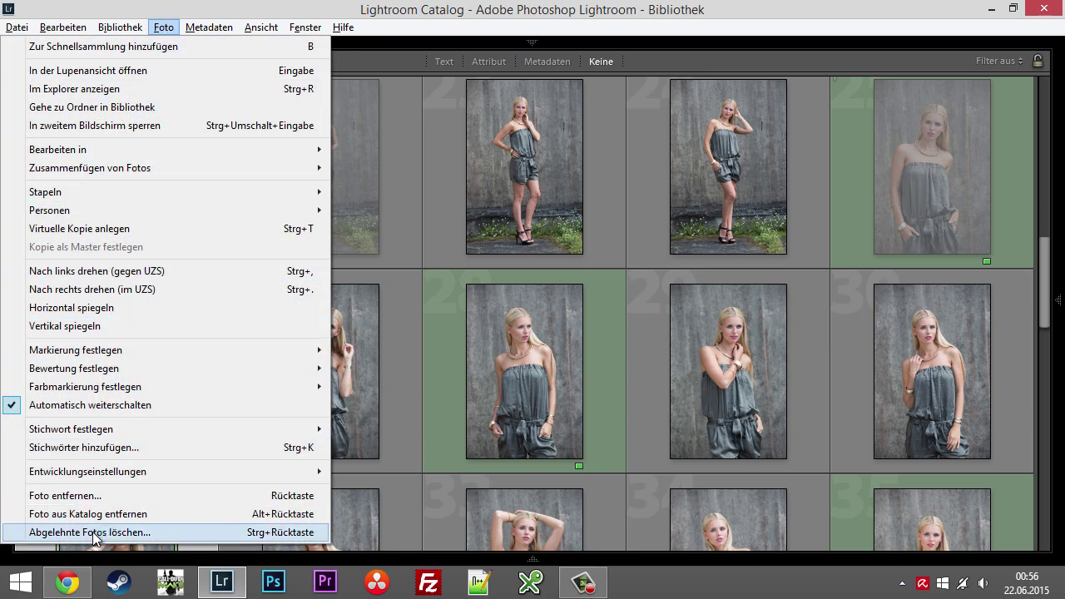
{"action": "left_click", "coordinate": [277, 533]}
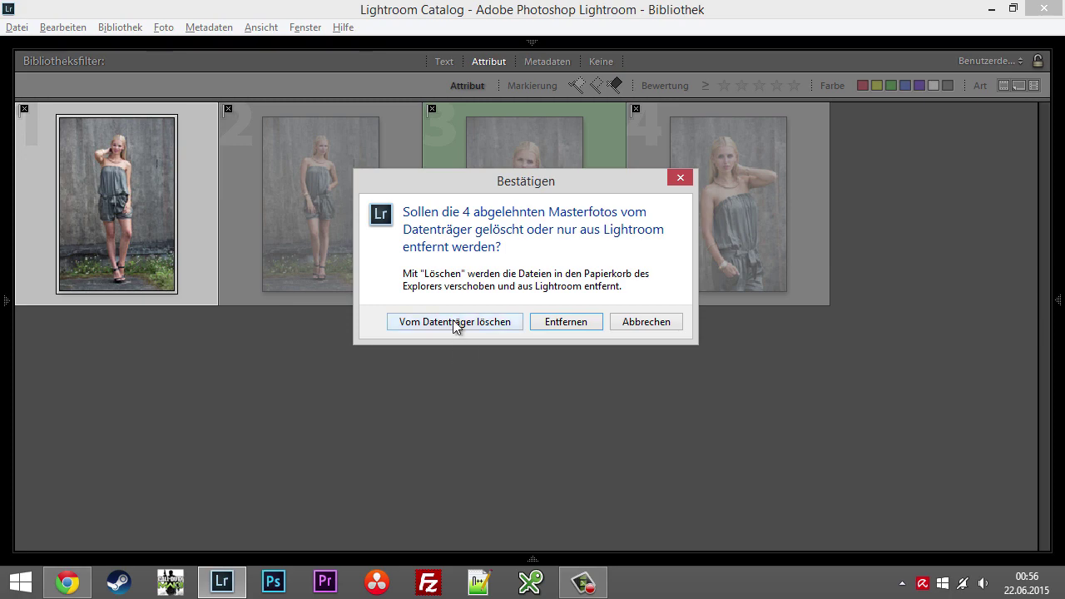
{"action": "left_click", "coordinate": [661, 325]}
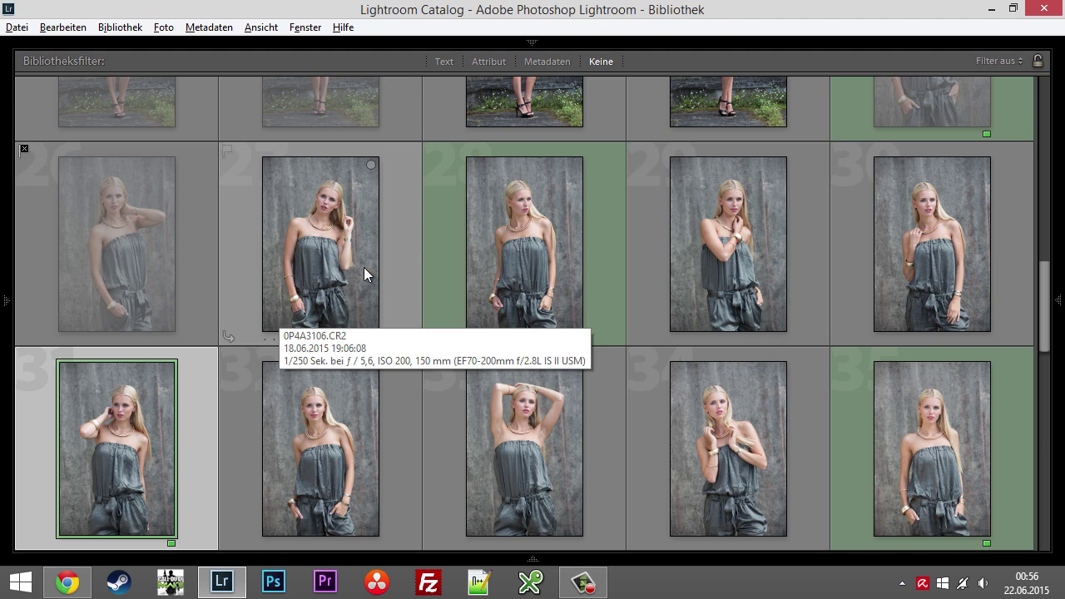
Remove the flags from the photos above 31, then select photo 32 and photo 26
{"action": "left_click", "coordinate": [142, 101], "text": "shift"}
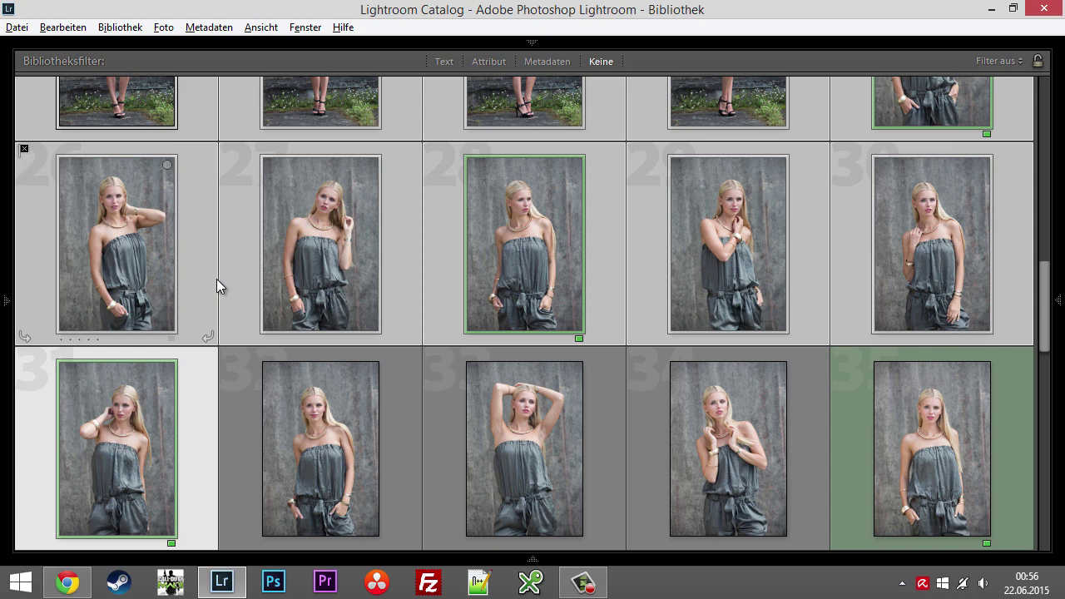
{"action": "scroll", "coordinate": [216, 278], "scroll_direction": "up", "scroll_amount": 2}
{"action": "key", "text": "u"}
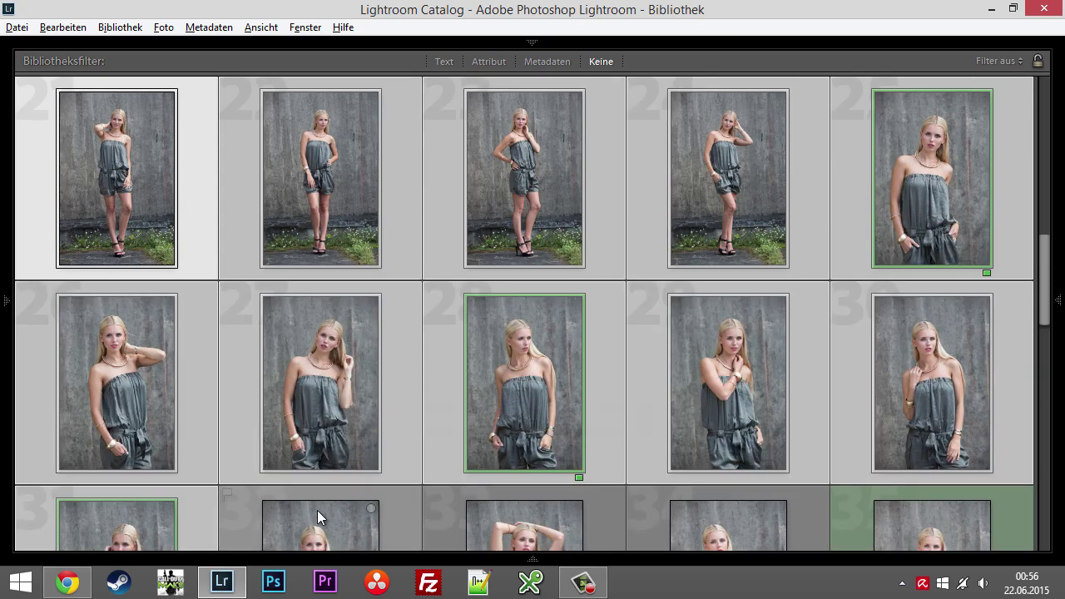
{"action": "left_click", "coordinate": [317, 510]}
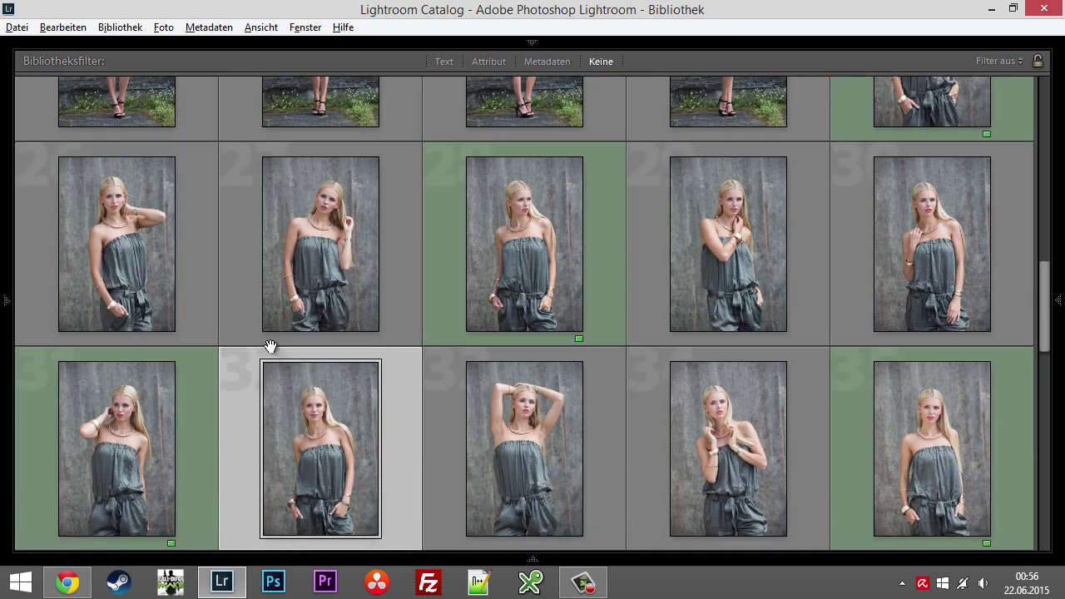
{"action": "scroll", "coordinate": [272, 346], "scroll_direction": "up", "scroll_amount": 2}
{"action": "scroll", "coordinate": [272, 346], "scroll_direction": "down", "scroll_amount": 2}
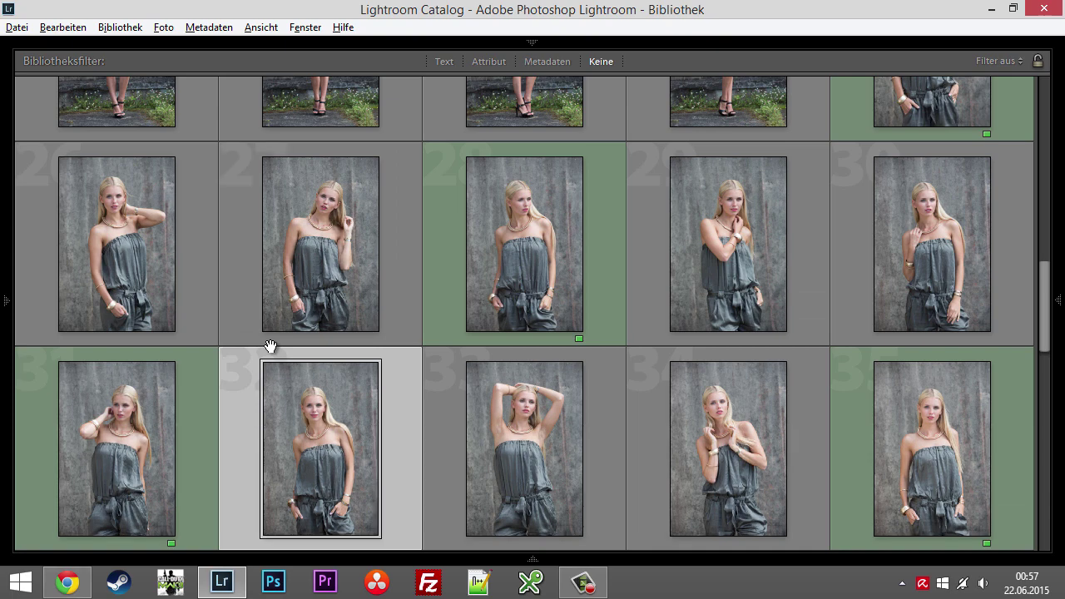
{"action": "left_click", "coordinate": [169, 29]}
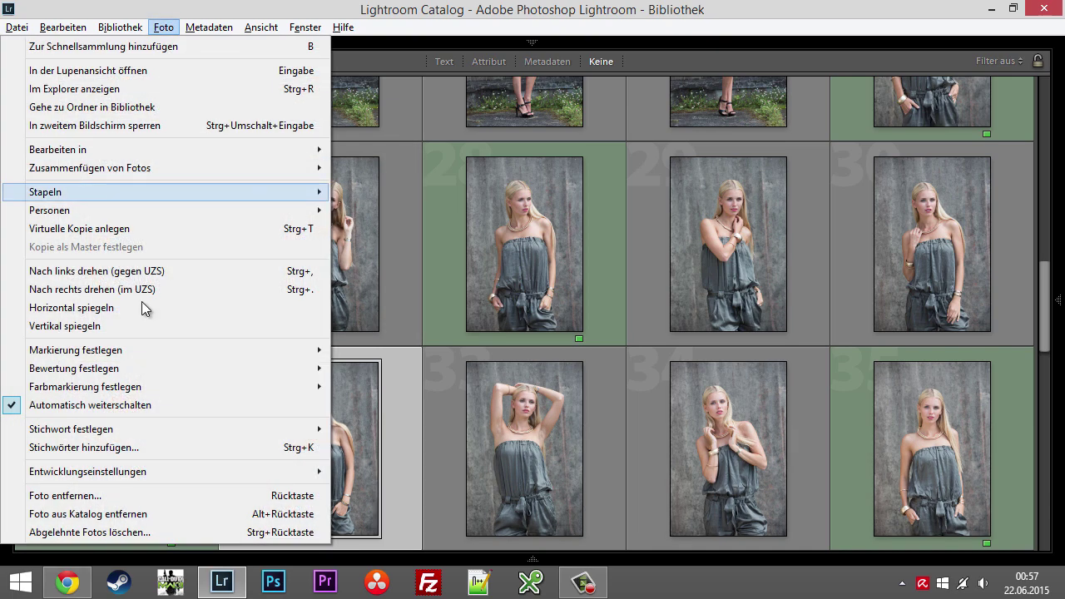
{"action": "left_click", "coordinate": [414, 6]}
{"action": "left_click", "coordinate": [154, 196]}
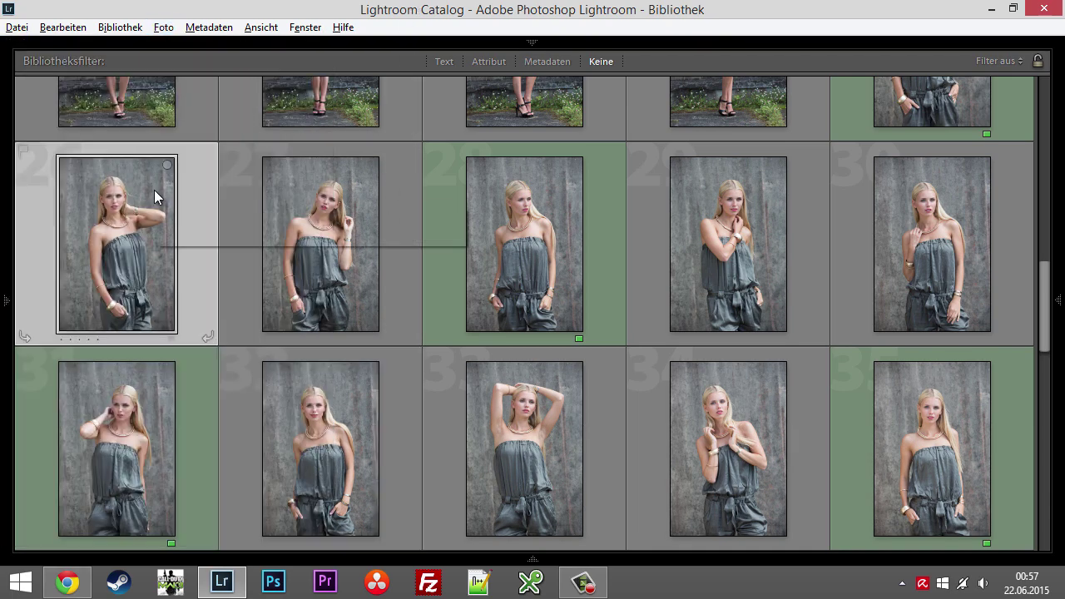